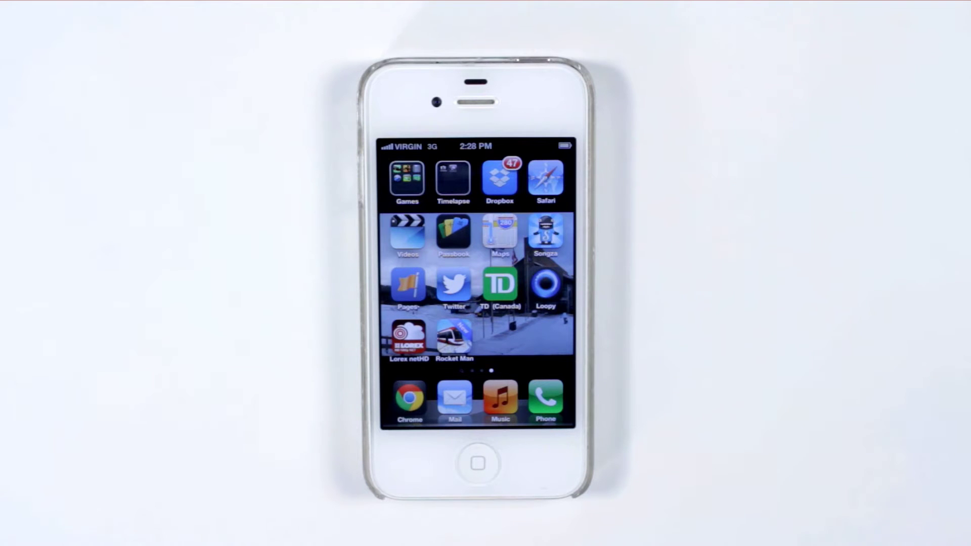
Step: Launch Lorex netHD and go to its empty Devices list from the main menu
{"action": "left_click", "coordinate": [406, 337]}
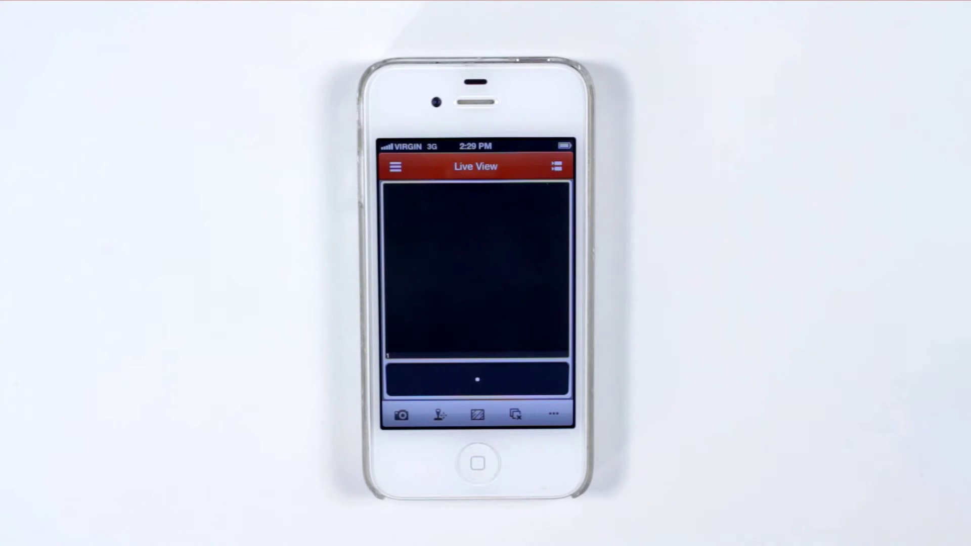
{"action": "left_click", "coordinate": [395, 166]}
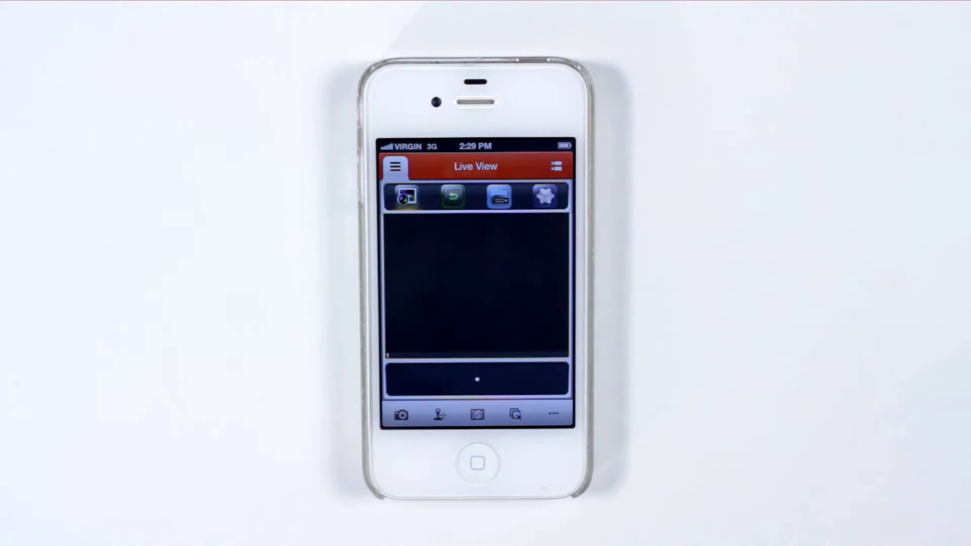
{"action": "left_click", "coordinate": [499, 196]}
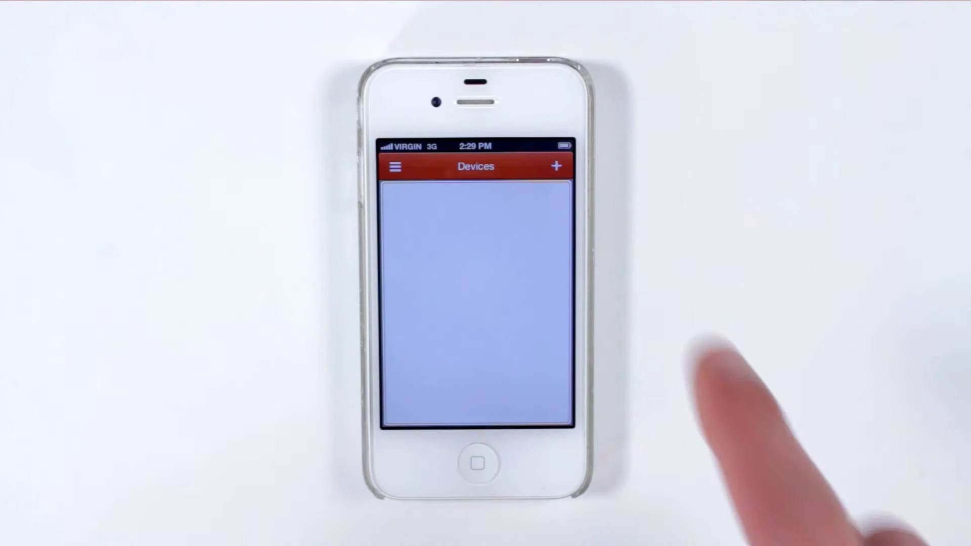
Step: Add a new device, set its alias to netHD and move on to its address
{"action": "left_click", "coordinate": [558, 166]}
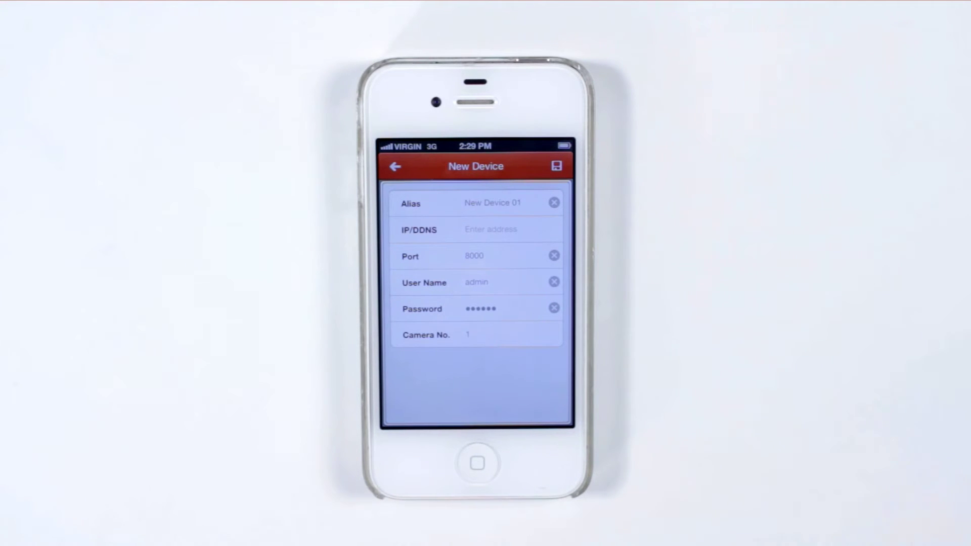
{"action": "left_click", "coordinate": [501, 203]}
{"action": "type", "text": "net"}
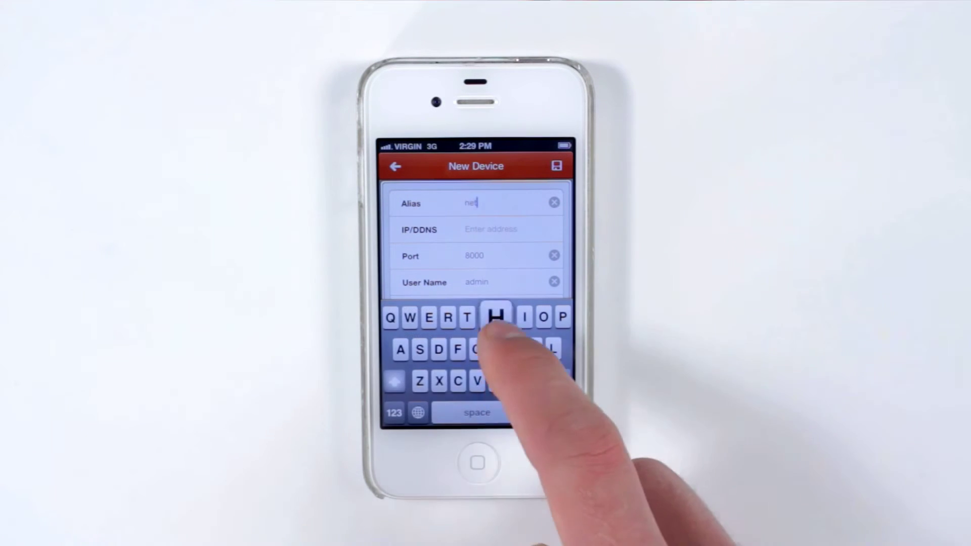
{"action": "type", "text": "HD"}
{"action": "key", "text": "Return"}
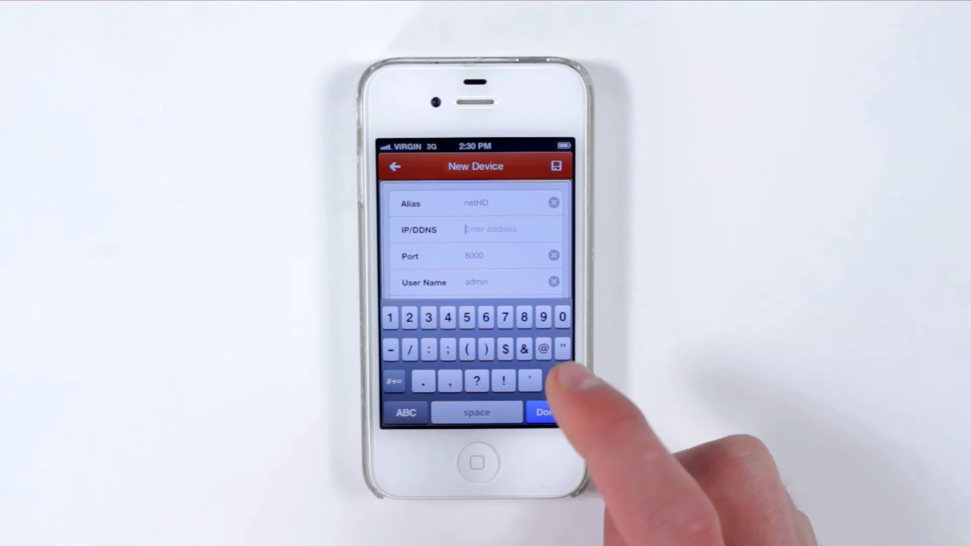
{"action": "type", "text": "192.168.1.100"}
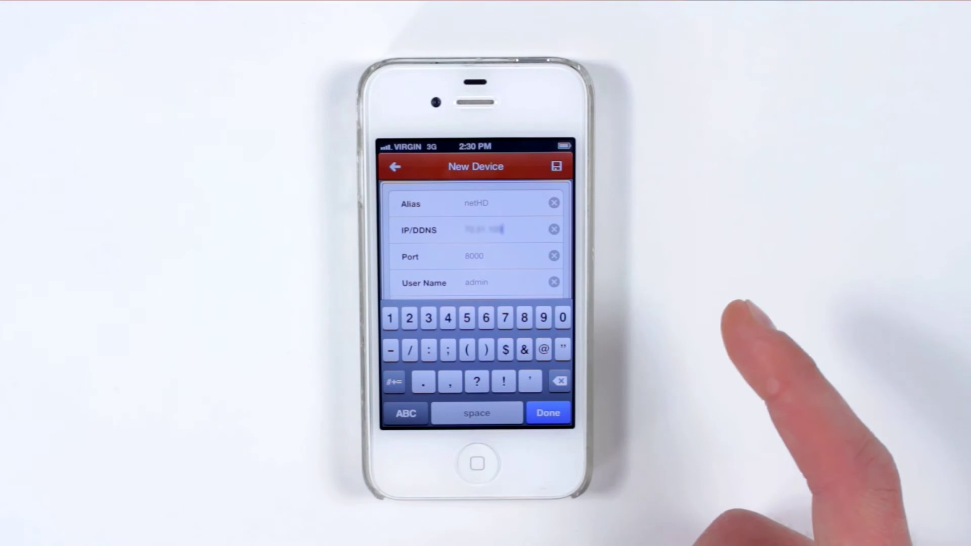
{"action": "type", "text": "."}
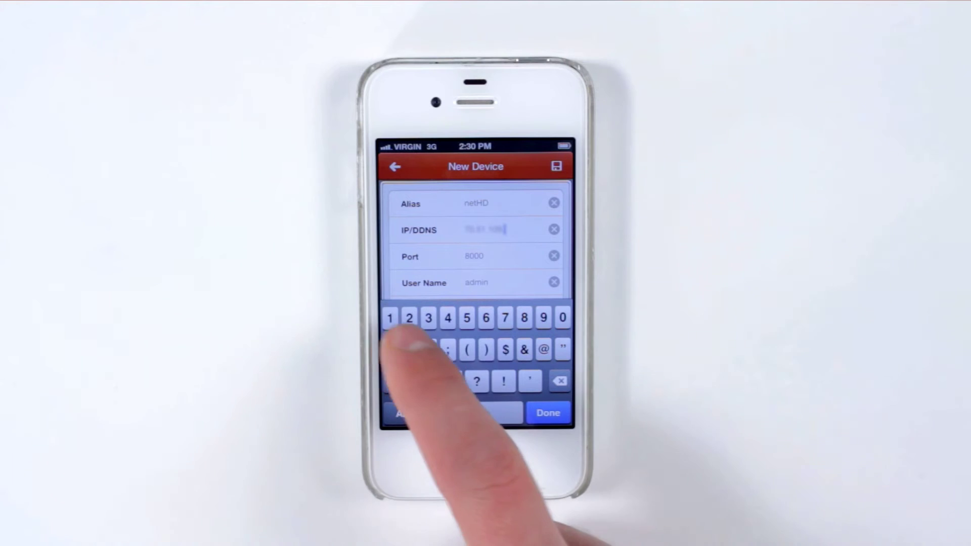
{"action": "type", "text": "132"}
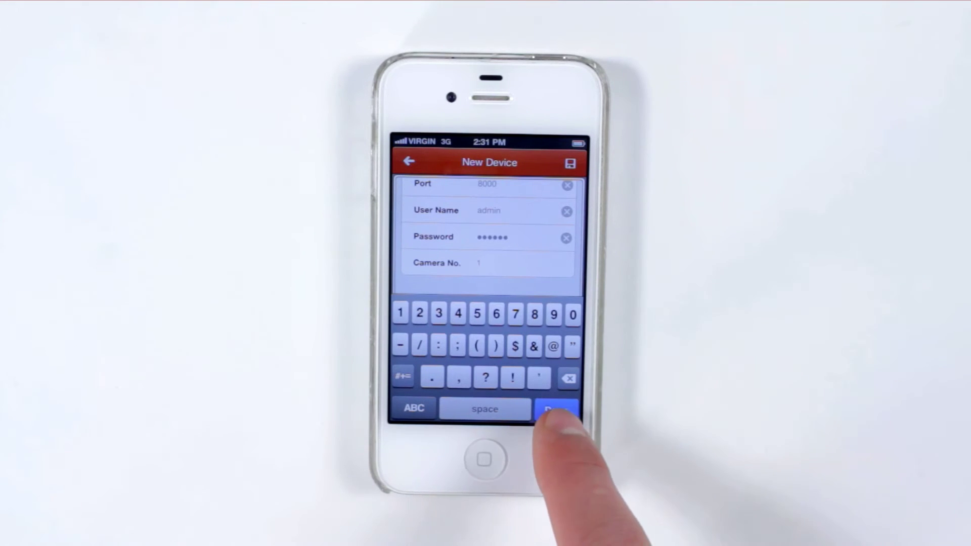
Step: Save the netHD device, start its live view and adjust which cameras are shown
{"action": "left_click", "coordinate": [556, 410]}
{"action": "left_click", "coordinate": [570, 163]}
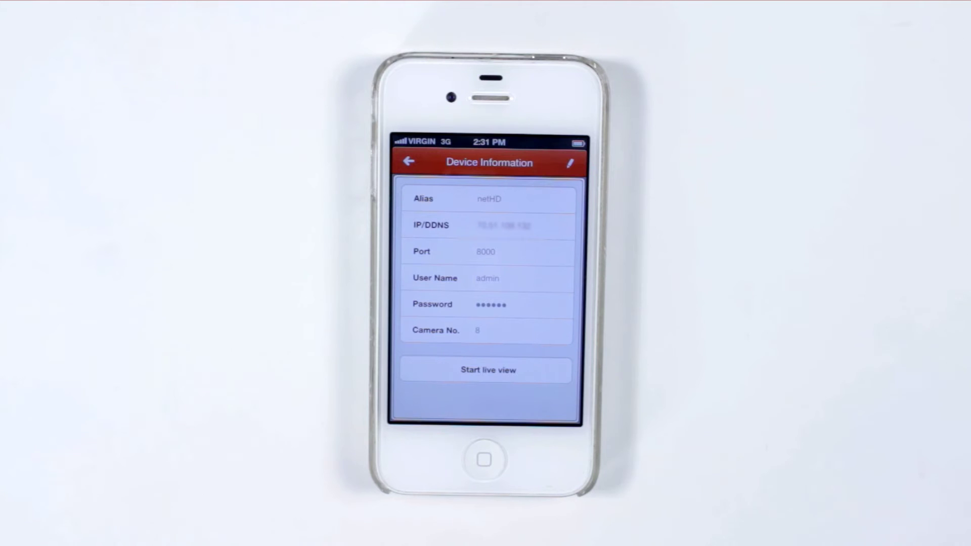
{"action": "left_click", "coordinate": [488, 370]}
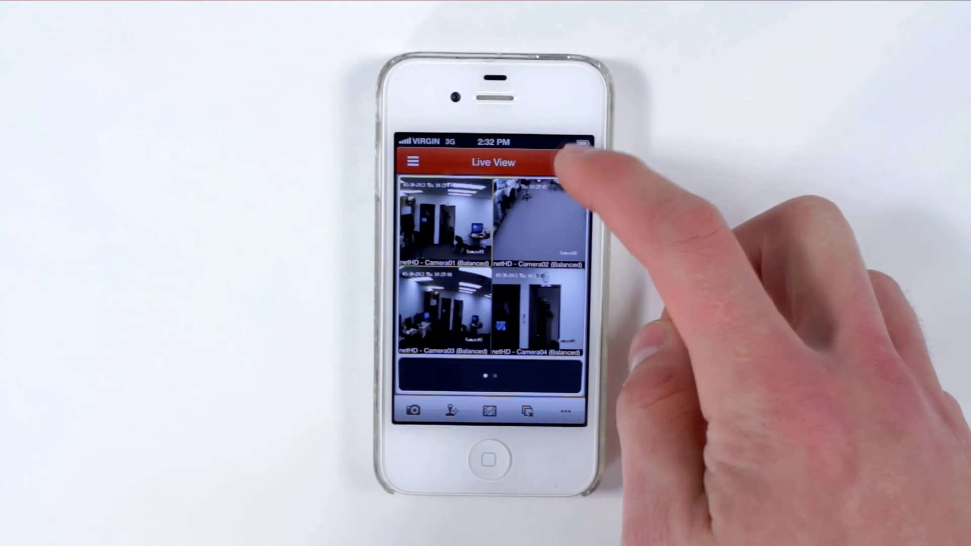
{"action": "left_click", "coordinate": [569, 163]}
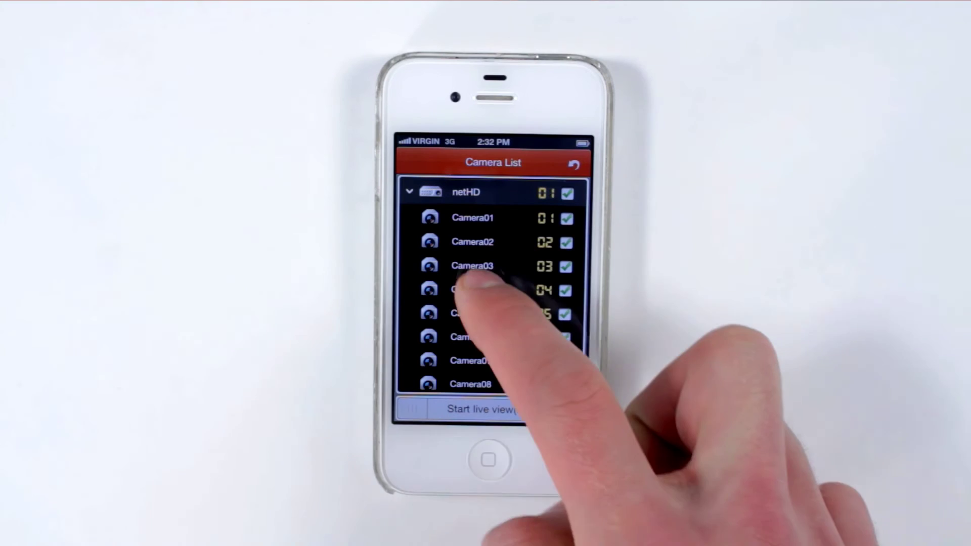
{"action": "left_click", "coordinate": [565, 290]}
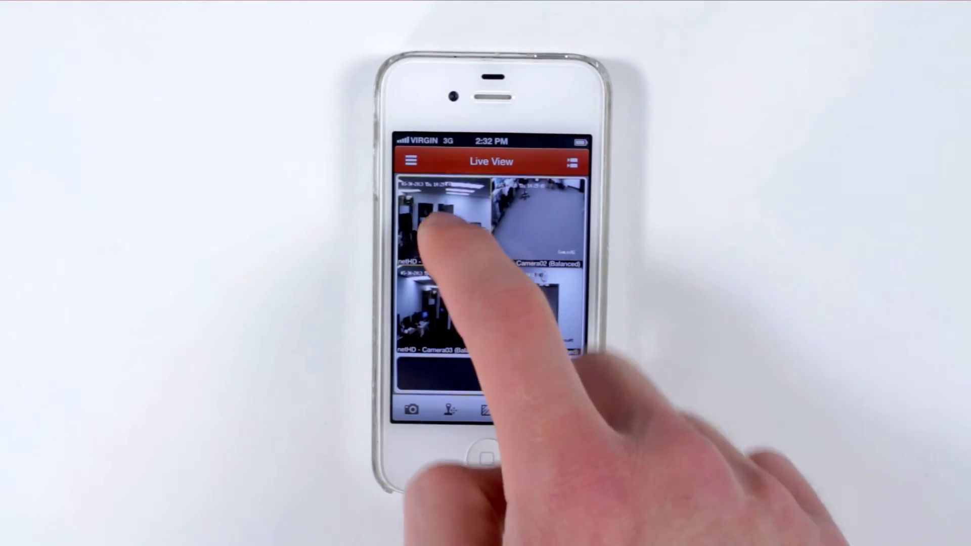
Step: Enlarge Camera01 full-screen and swipe through Camera02, Camera03 and Camera04
{"action": "double_click", "coordinate": [435, 220]}
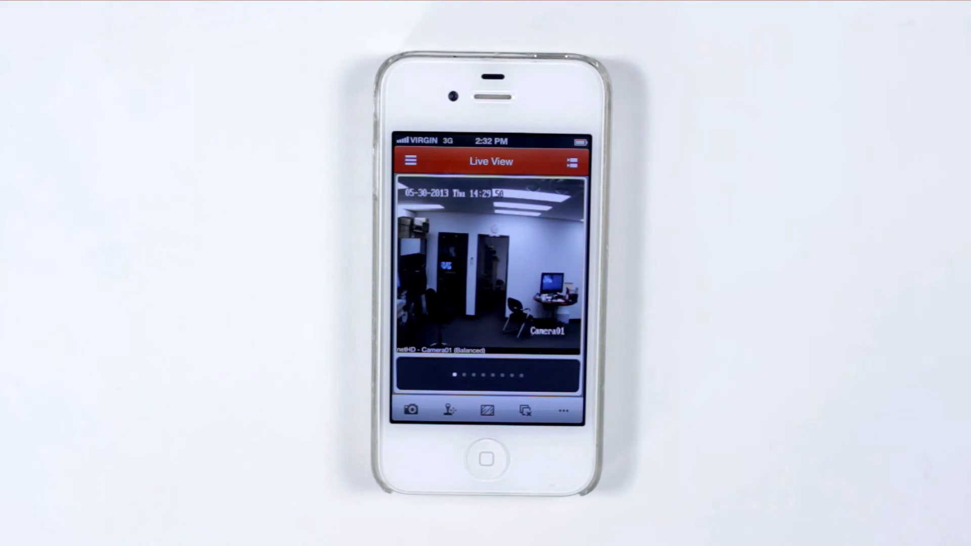
{"action": "left_click_drag", "start_coordinate": [521, 260], "coordinate": [402, 288]}
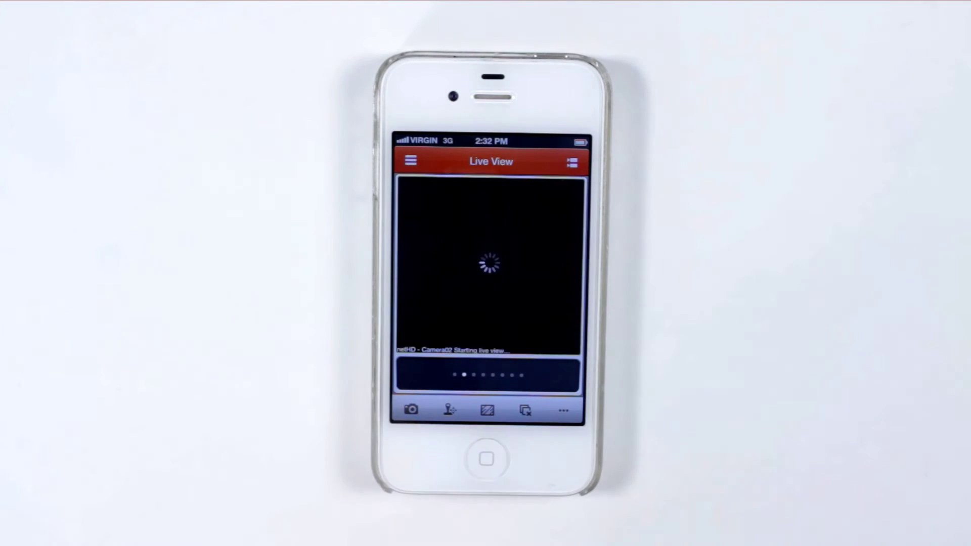
{"action": "left_click_drag", "start_coordinate": [541, 262], "coordinate": [410, 273]}
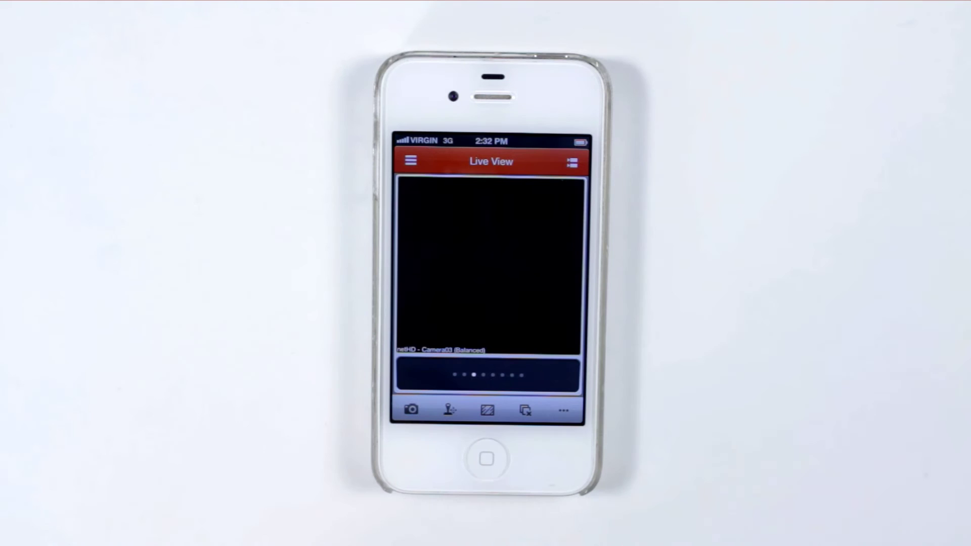
{"action": "left_click_drag", "start_coordinate": [549, 319], "coordinate": [409, 304]}
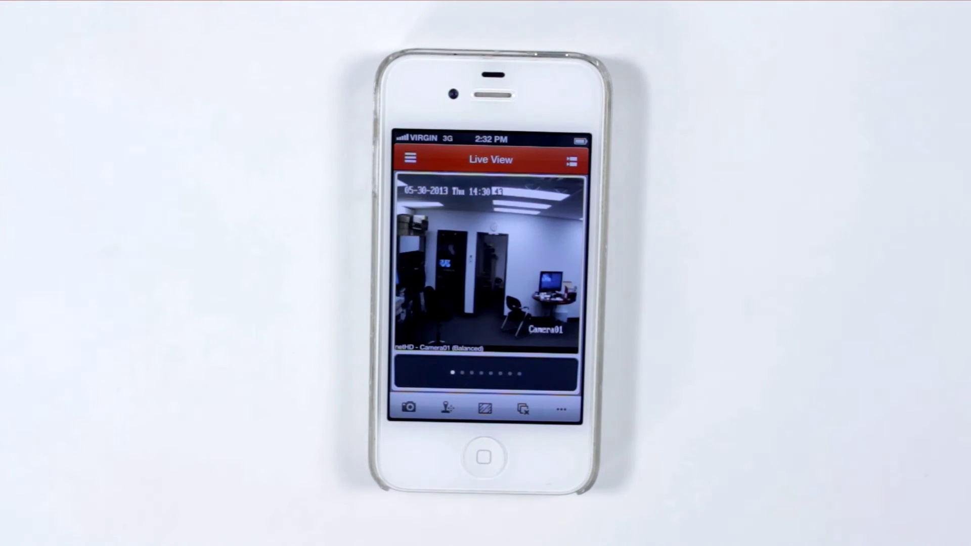
Step: Take a snapshot of the feed and switch the stream to Fluent quality
{"action": "left_click", "coordinate": [408, 407]}
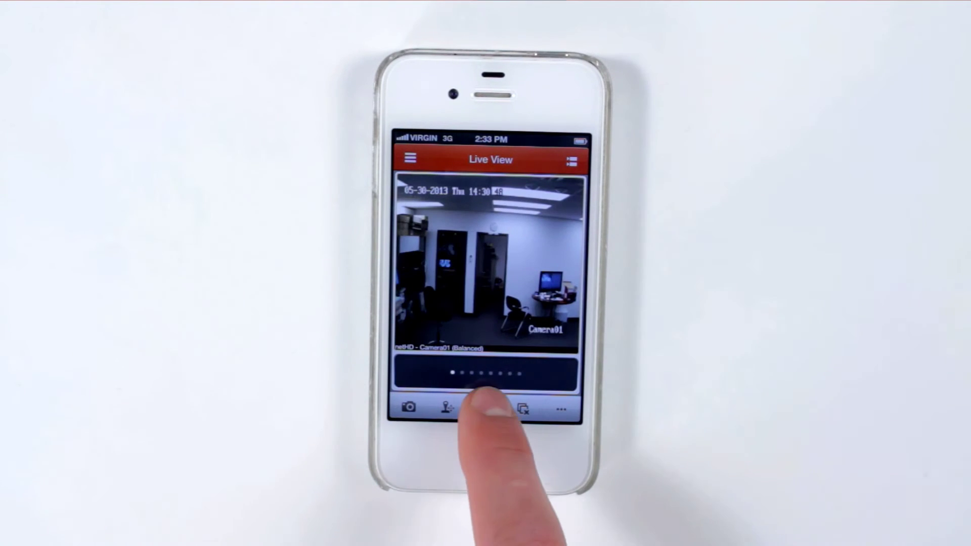
{"action": "left_click", "coordinate": [484, 409]}
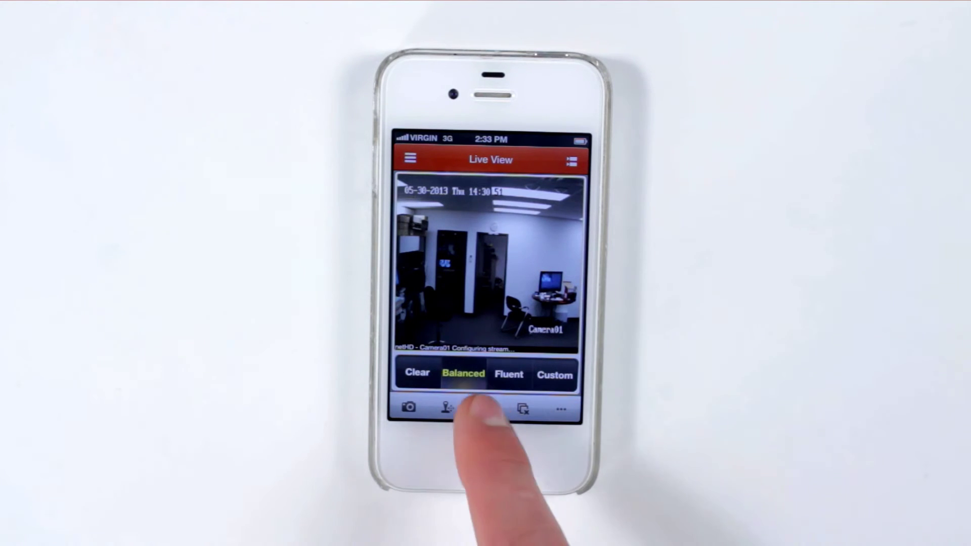
{"action": "left_click", "coordinate": [485, 408]}
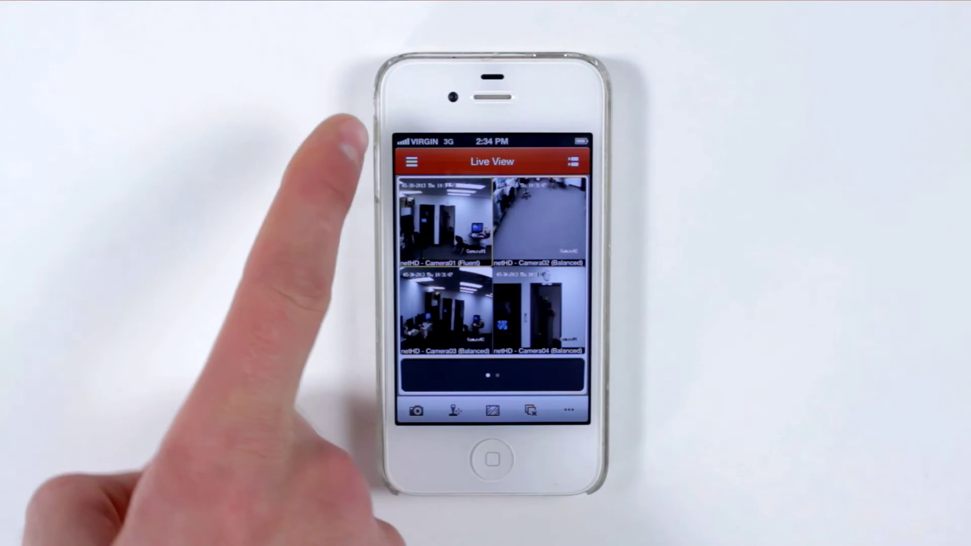
Step: Go to Remote Playback, show its camera list and start editing the playback dates
{"action": "left_click", "coordinate": [411, 162]}
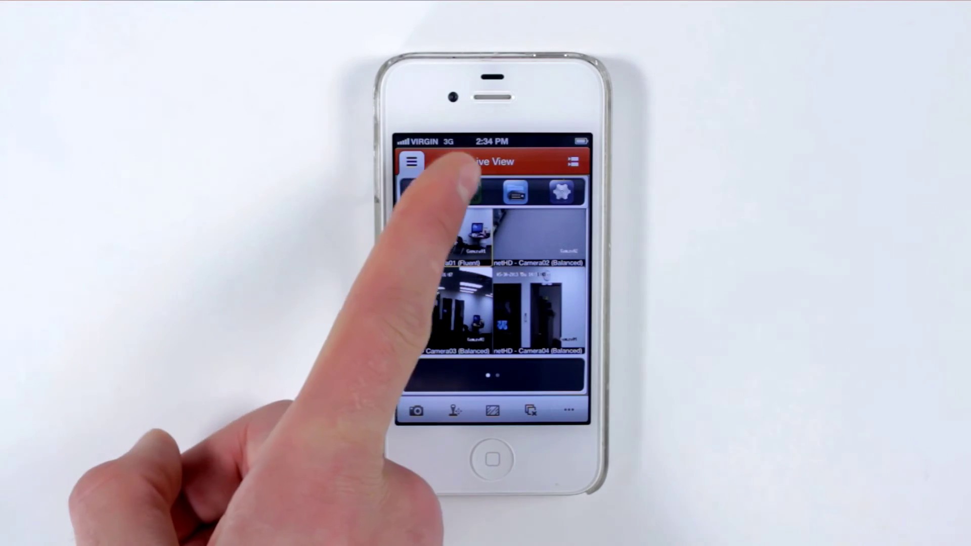
{"action": "left_click", "coordinate": [466, 191]}
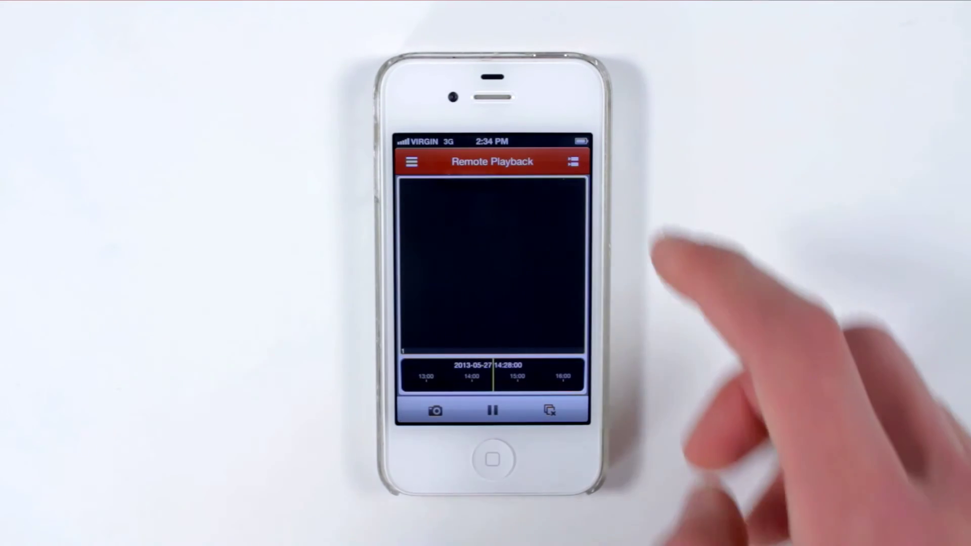
{"action": "left_click", "coordinate": [572, 161]}
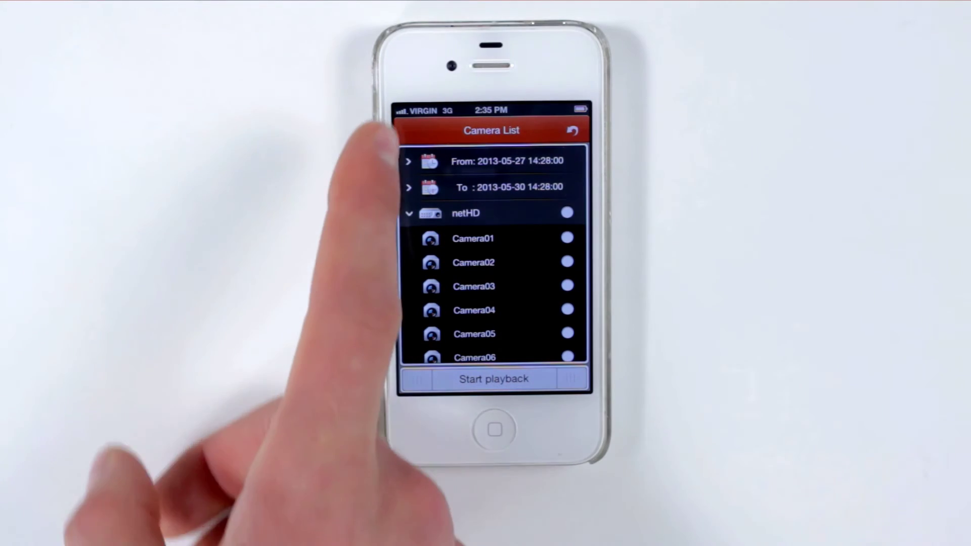
{"action": "left_click", "coordinate": [493, 161]}
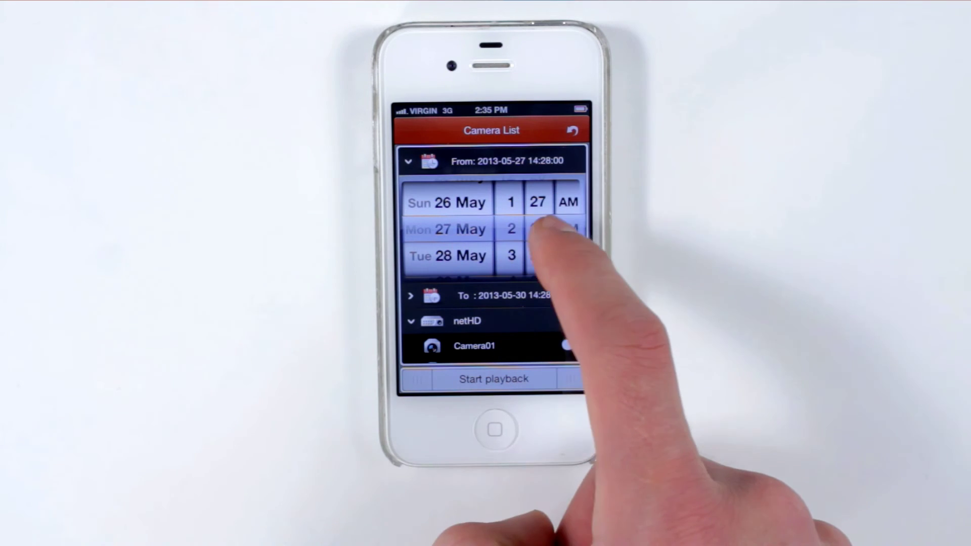
{"action": "left_click_drag", "start_coordinate": [540, 220], "coordinate": [553, 271]}
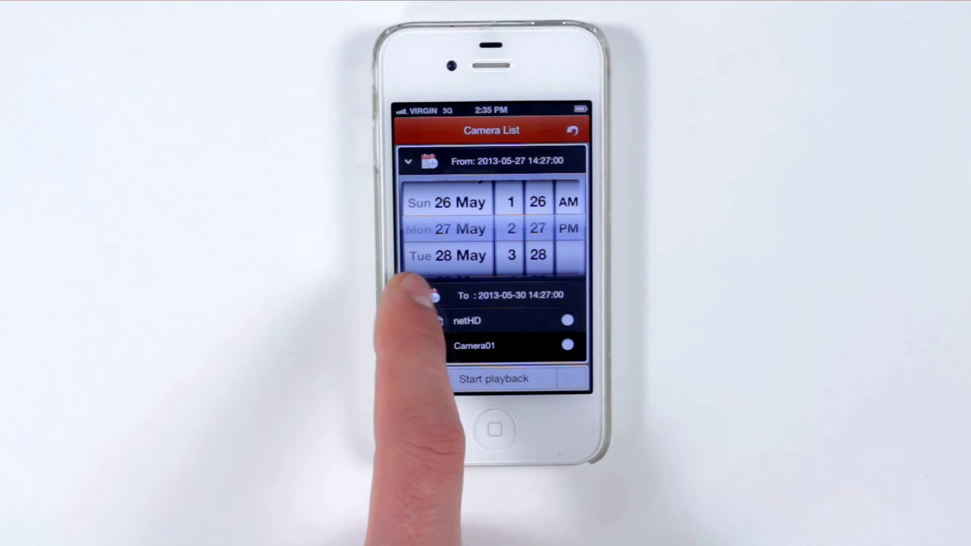
Step: Set the end time's minutes to 29 and close the picker to list the cameras
{"action": "left_click", "coordinate": [455, 294]}
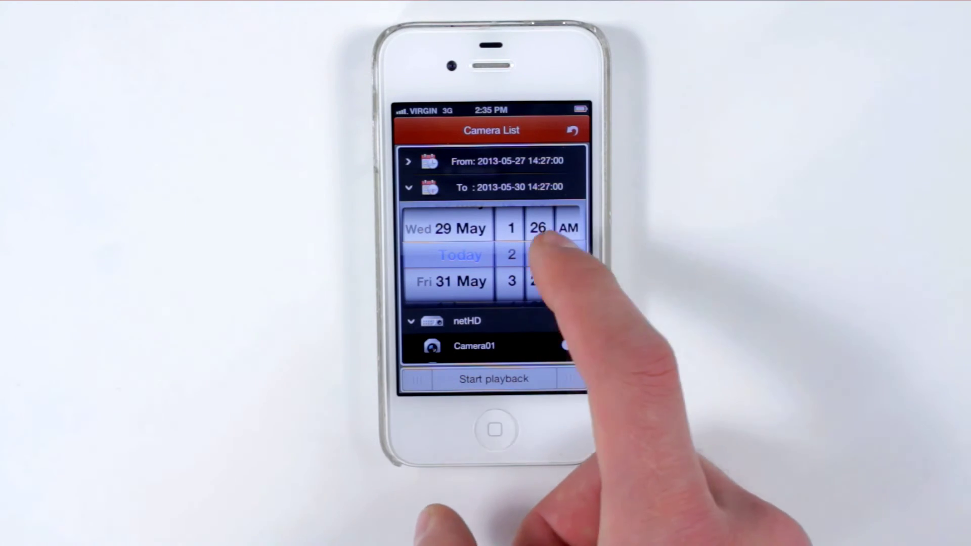
{"action": "left_click_drag", "start_coordinate": [538, 228], "coordinate": [550, 185]}
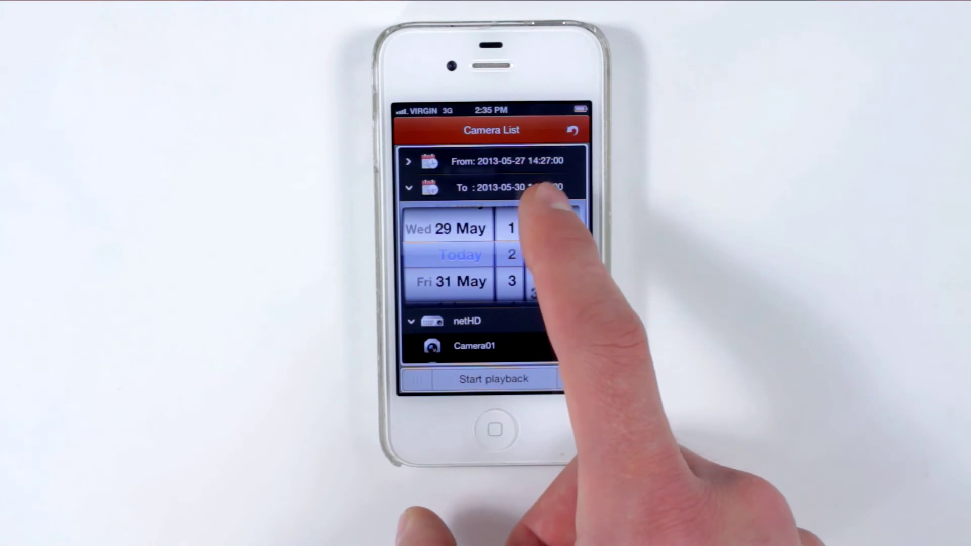
{"action": "left_click_drag", "start_coordinate": [540, 291], "coordinate": [565, 322]}
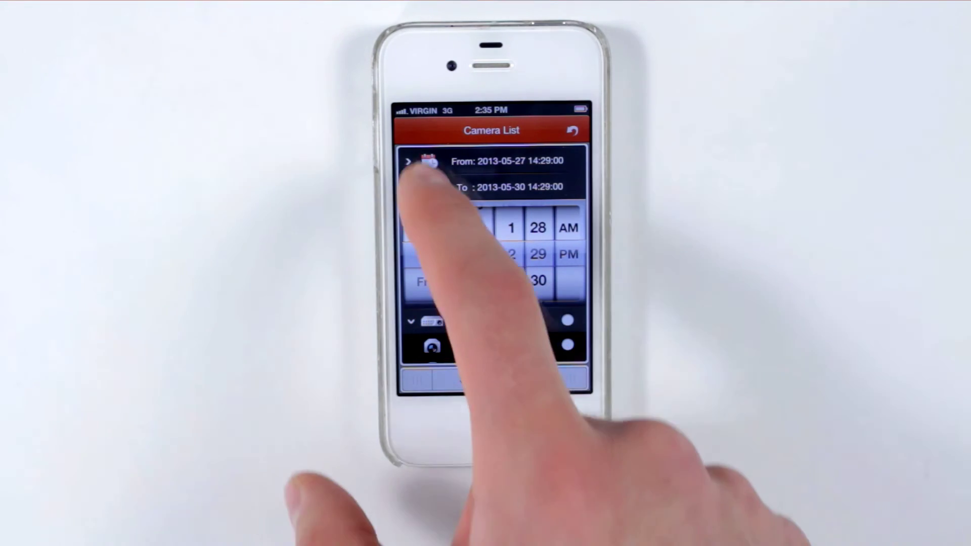
{"action": "left_click", "coordinate": [414, 182]}
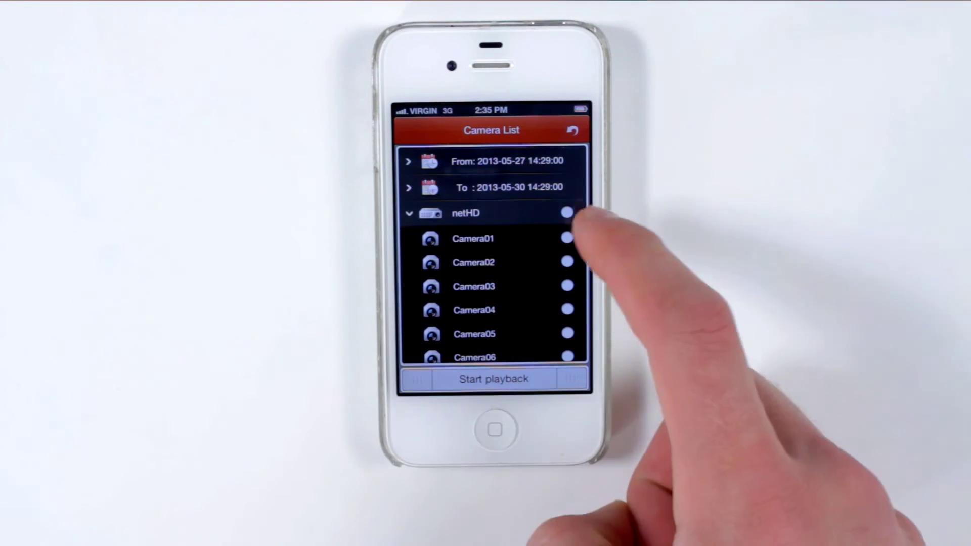
Step: Select Camera02 and start playing back its recording
{"action": "left_click", "coordinate": [568, 262]}
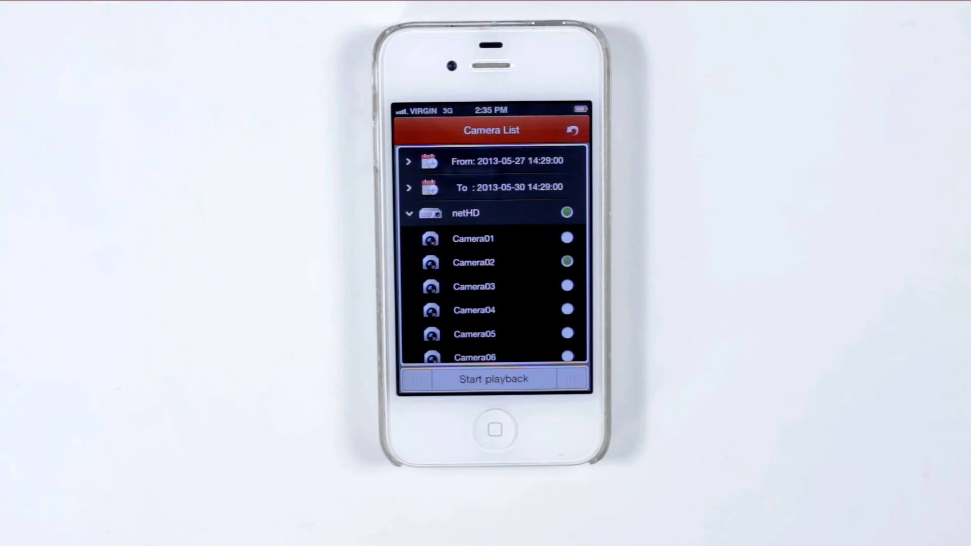
{"action": "left_click", "coordinate": [494, 378]}
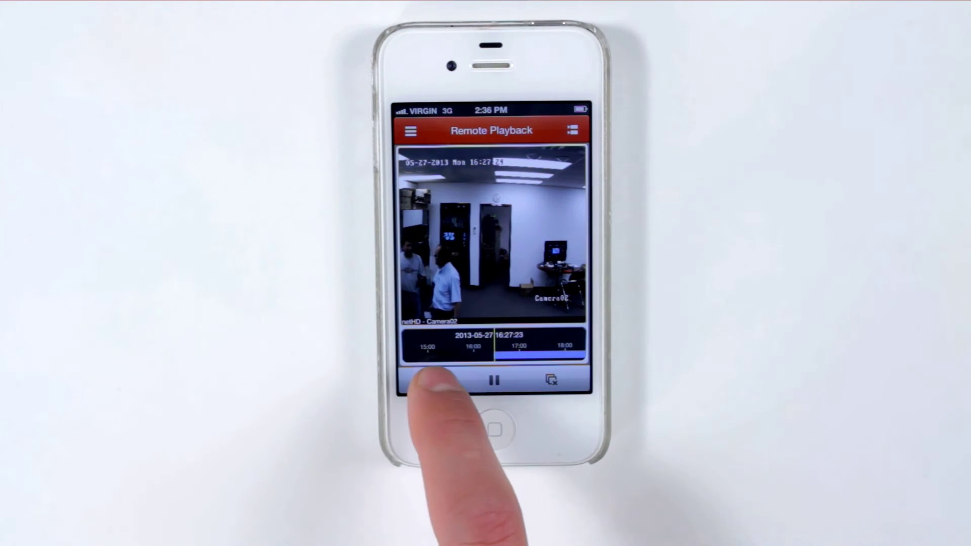
Step: Snapshot, pause and resume Camera02 playback, jump to 17:22, then stop playback
{"action": "left_click", "coordinate": [436, 381]}
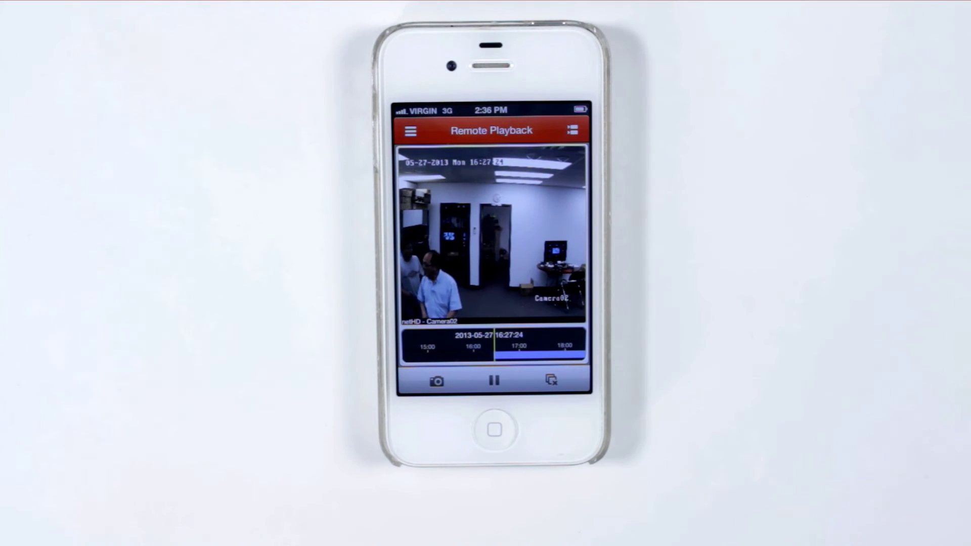
{"action": "left_click", "coordinate": [494, 380]}
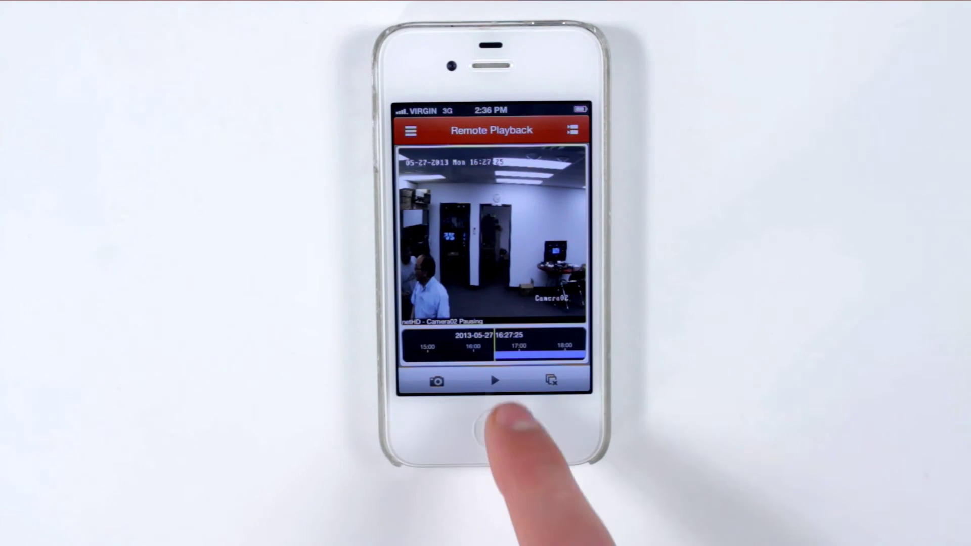
{"action": "left_click", "coordinate": [494, 380]}
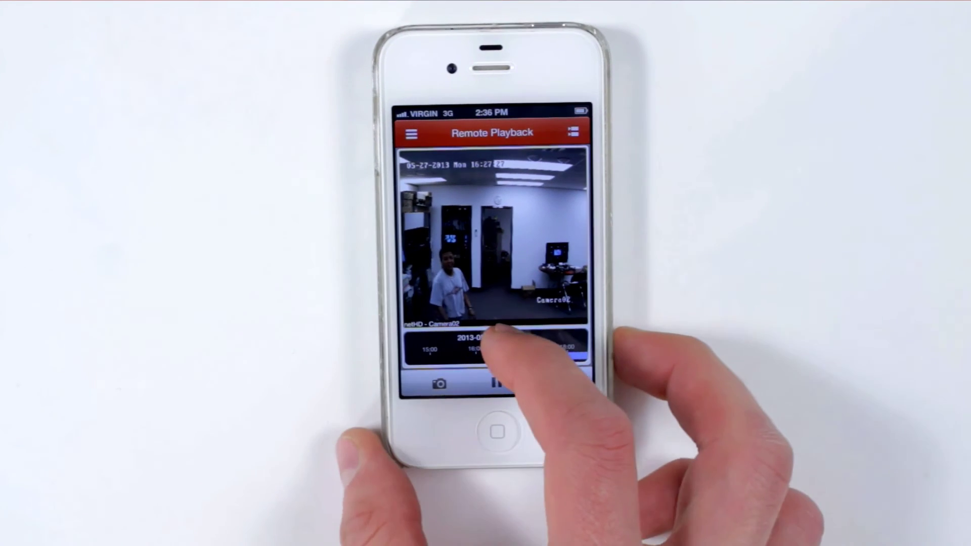
{"action": "left_click", "coordinate": [493, 341]}
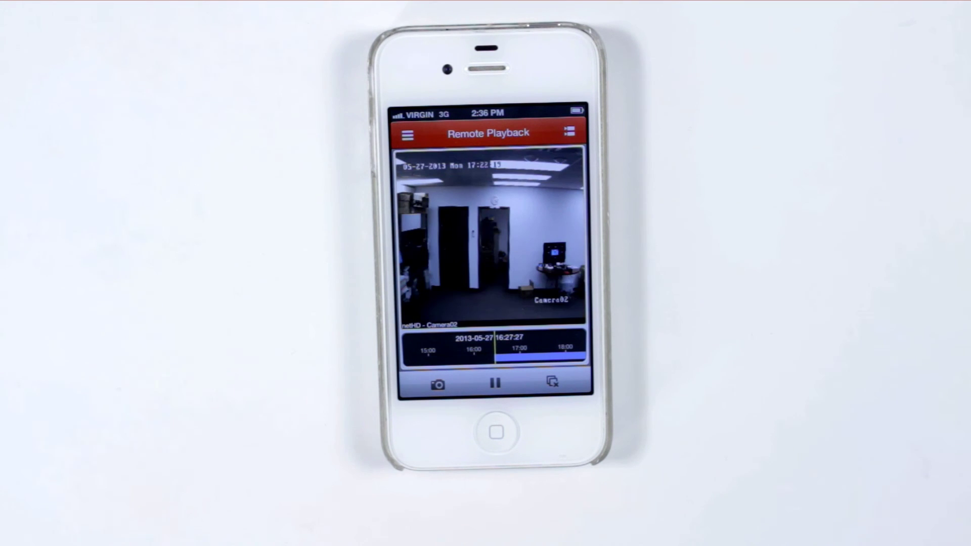
{"action": "left_click", "coordinate": [553, 381]}
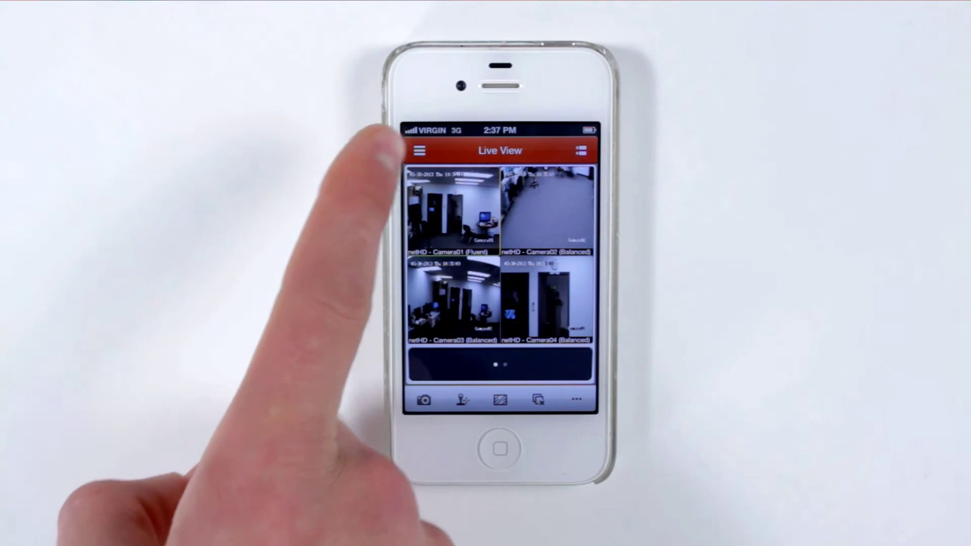
Step: Go to the Devices list, swipe to reveal Delete on netHD, then cancel without deleting
{"action": "left_click", "coordinate": [419, 150]}
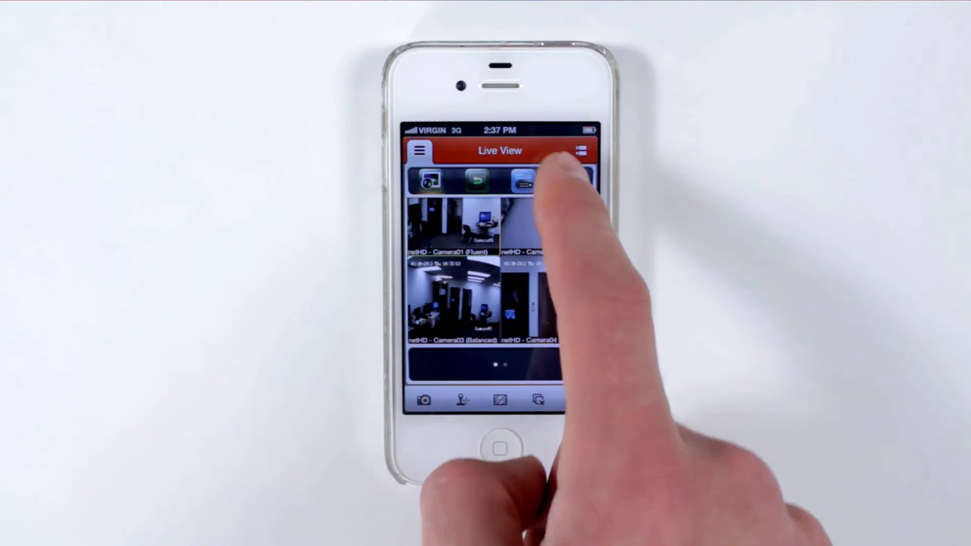
{"action": "left_click", "coordinate": [581, 151]}
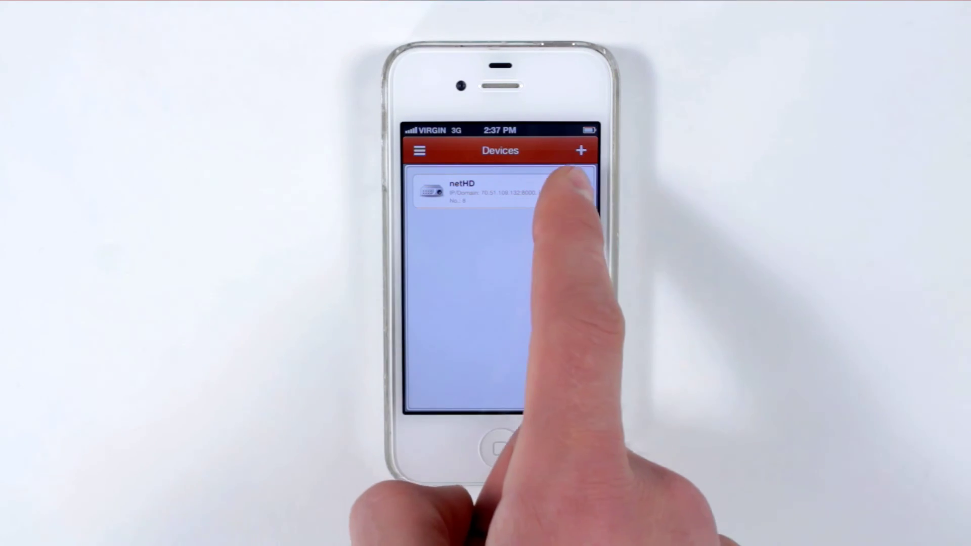
{"action": "left_click_drag", "start_coordinate": [574, 190], "coordinate": [448, 191]}
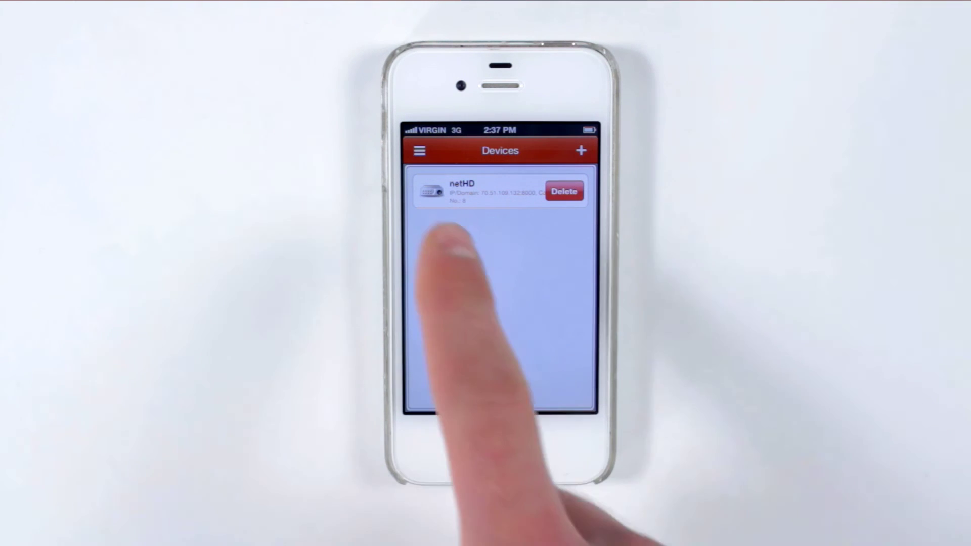
{"action": "left_click", "coordinate": [446, 188]}
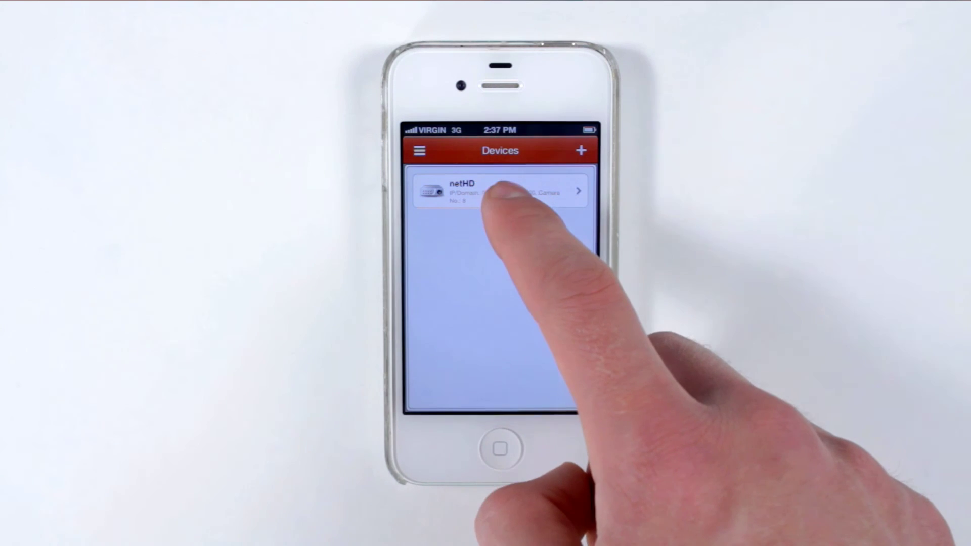
{"action": "left_click", "coordinate": [501, 190]}
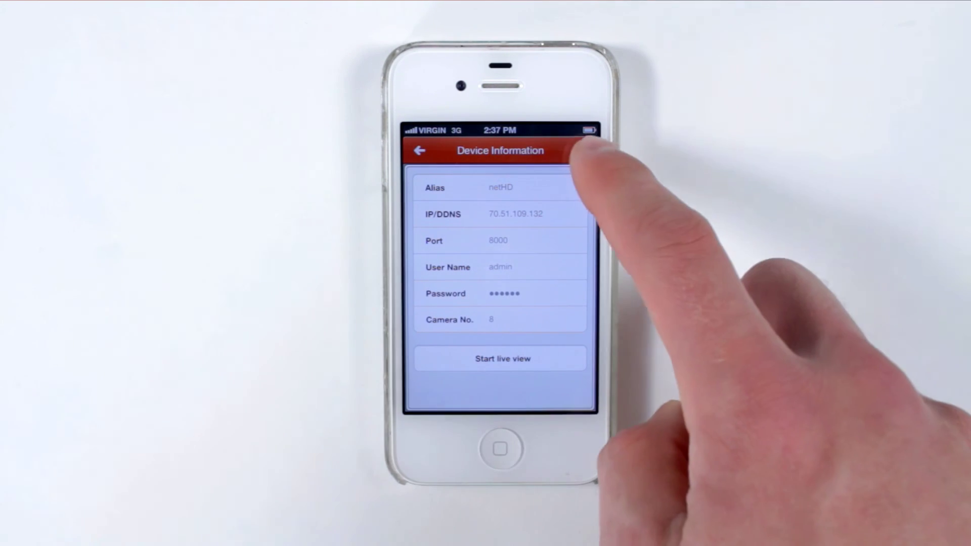
{"action": "left_click", "coordinate": [581, 151]}
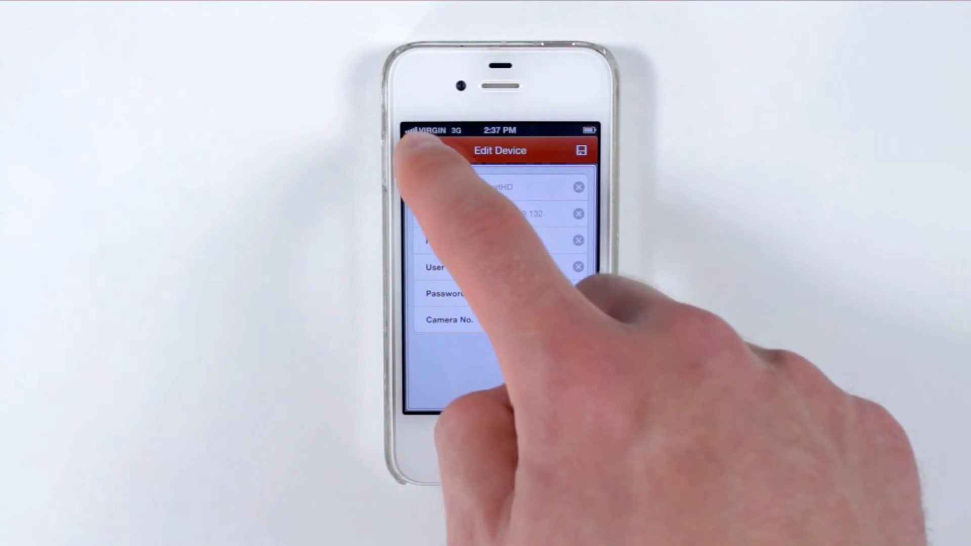
{"action": "left_click", "coordinate": [419, 150]}
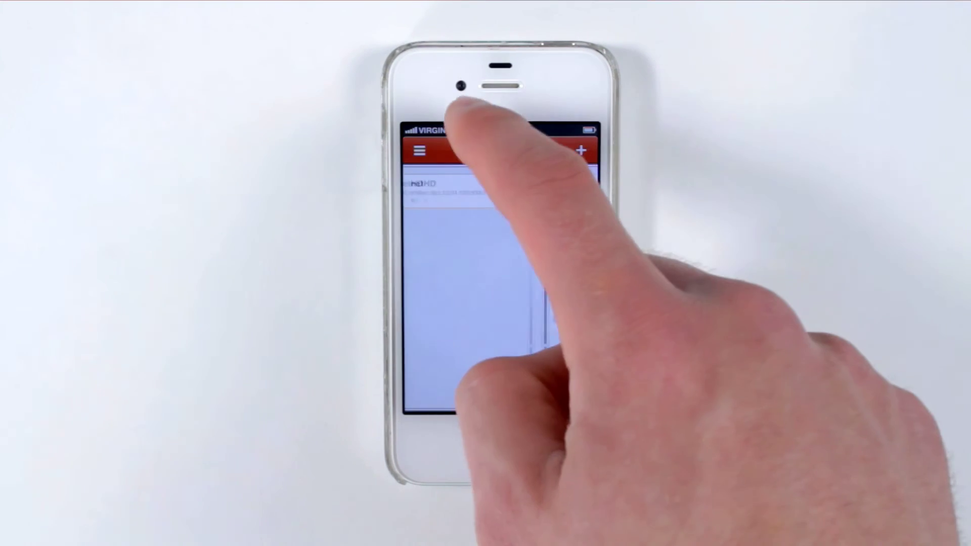
{"action": "left_click", "coordinate": [418, 150]}
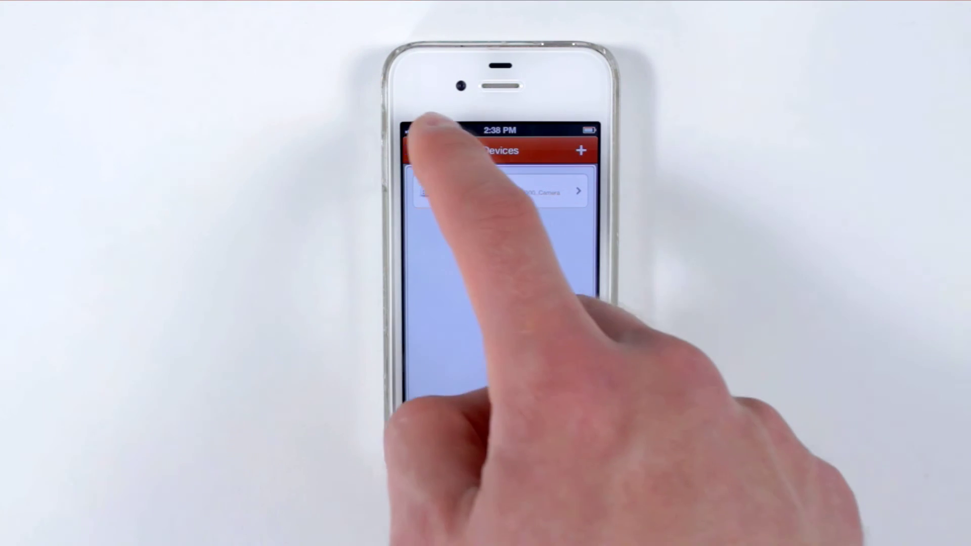
Step: Visit Configuration, begin Turn Password On, back out unset, and reopen the main menu
{"action": "left_click", "coordinate": [418, 151]}
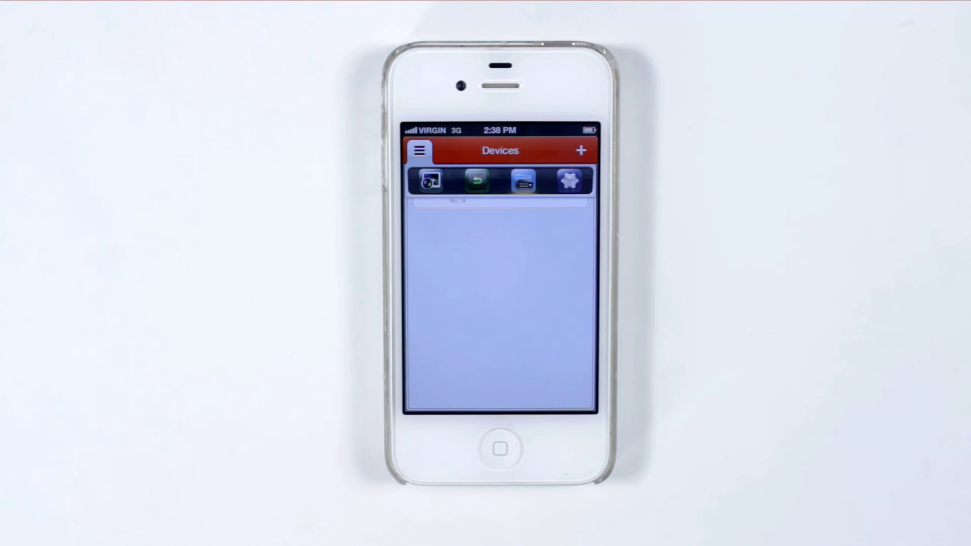
{"action": "left_click", "coordinate": [568, 180]}
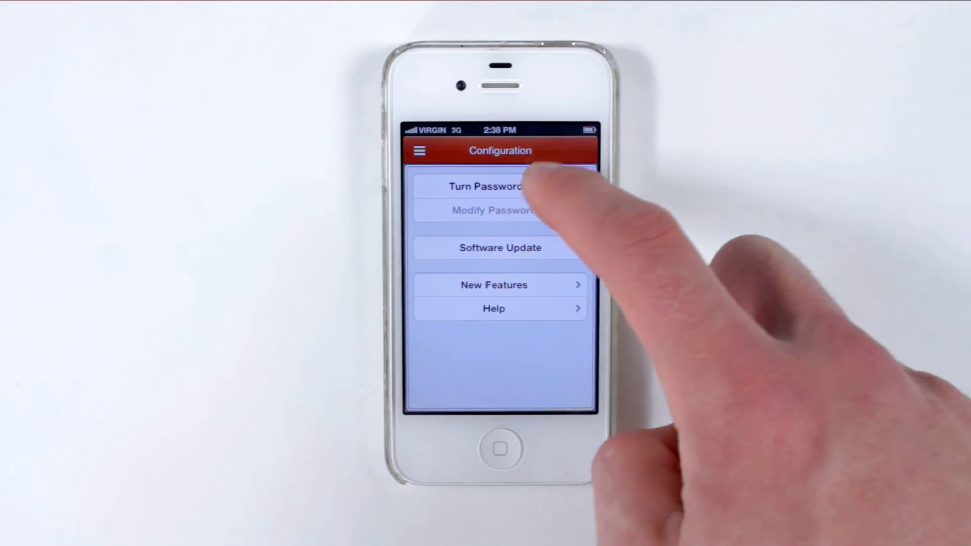
{"action": "left_click", "coordinate": [577, 185]}
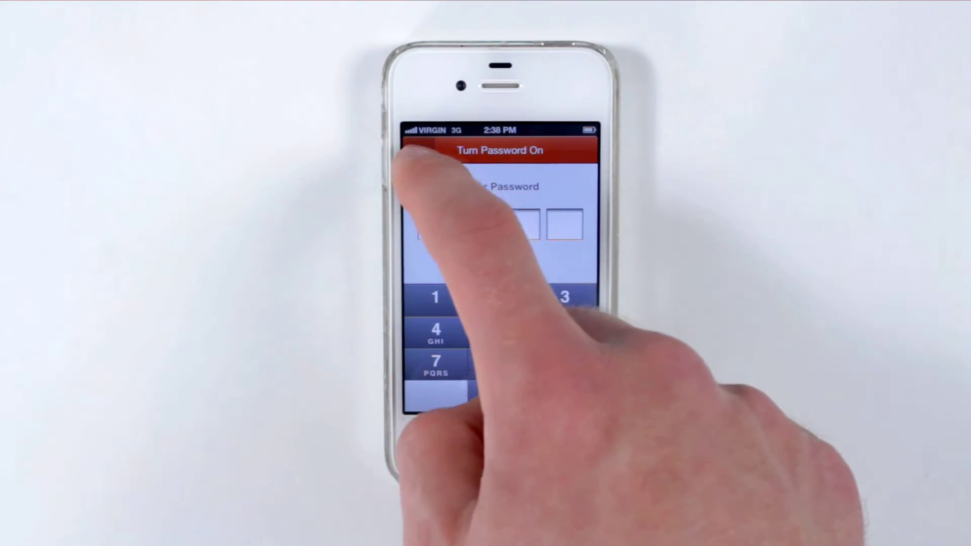
{"action": "left_click", "coordinate": [419, 150]}
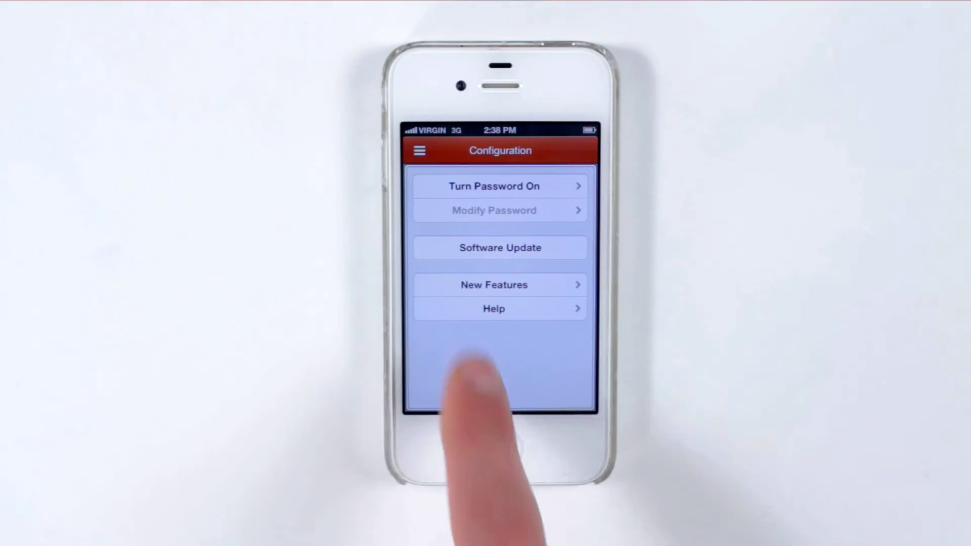
{"action": "left_click", "coordinate": [419, 150]}
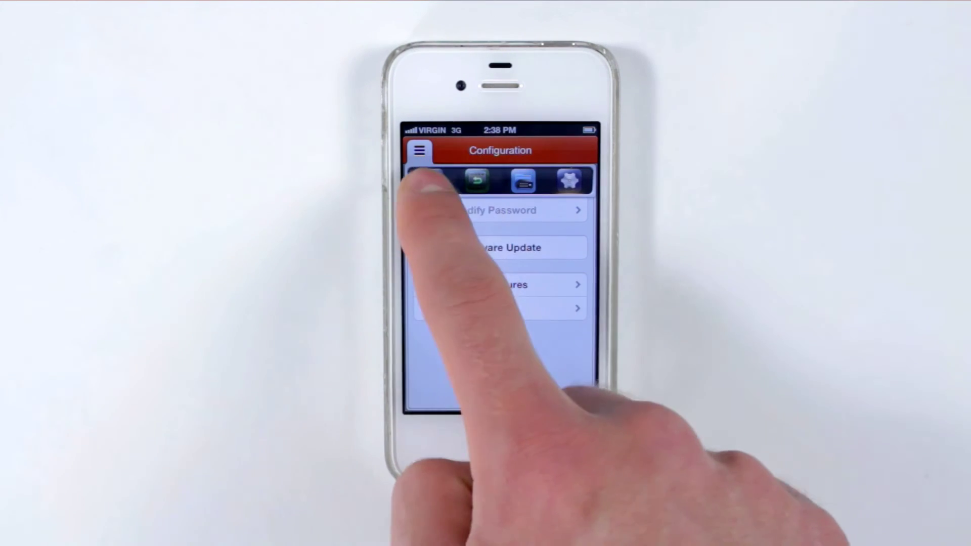